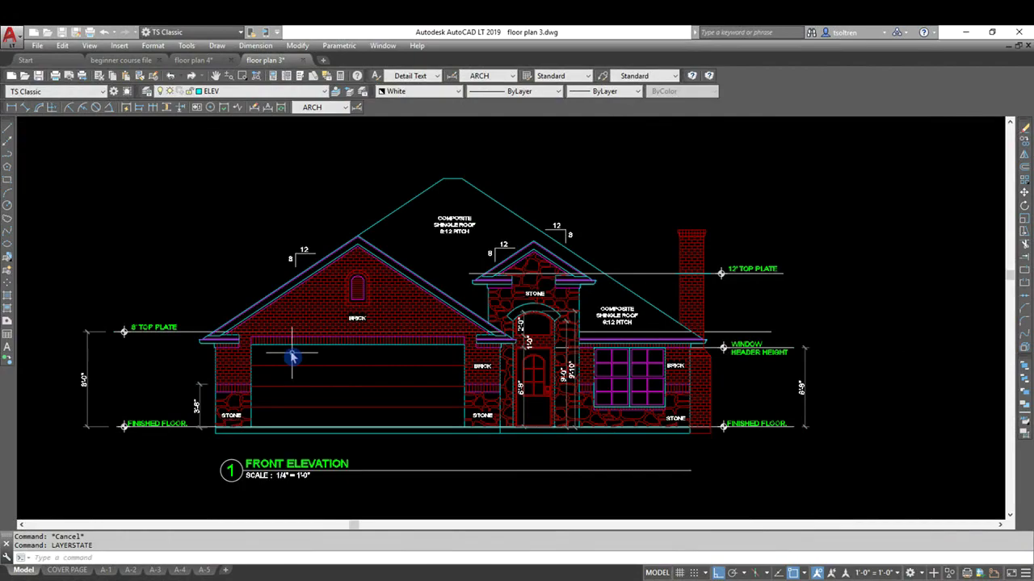
Pan from the Front Elevation across to the left side elevation of the house.
{"action": "middle_click_drag", "start_coordinate": [224, 340], "coordinate": [81, 339]}
{"action": "middle_click_drag", "start_coordinate": [888, 323], "coordinate": [741, 318]}
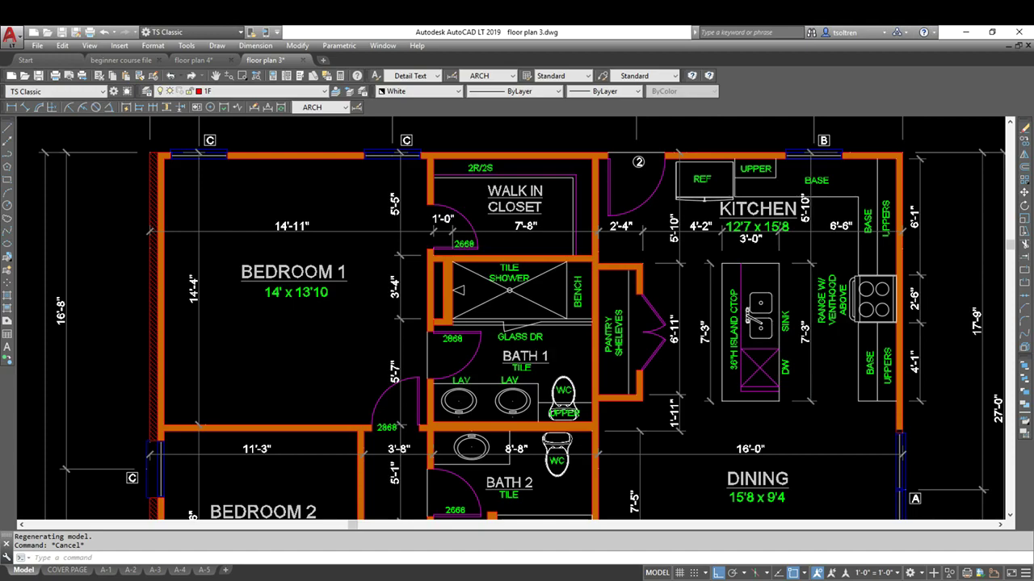
Pan through Bedroom 3, Bath 3, Utility and Living, then centre the electrical plan on the kitchen island.
{"action": "middle_click_drag", "start_coordinate": [638, 517], "coordinate": [644, 323]}
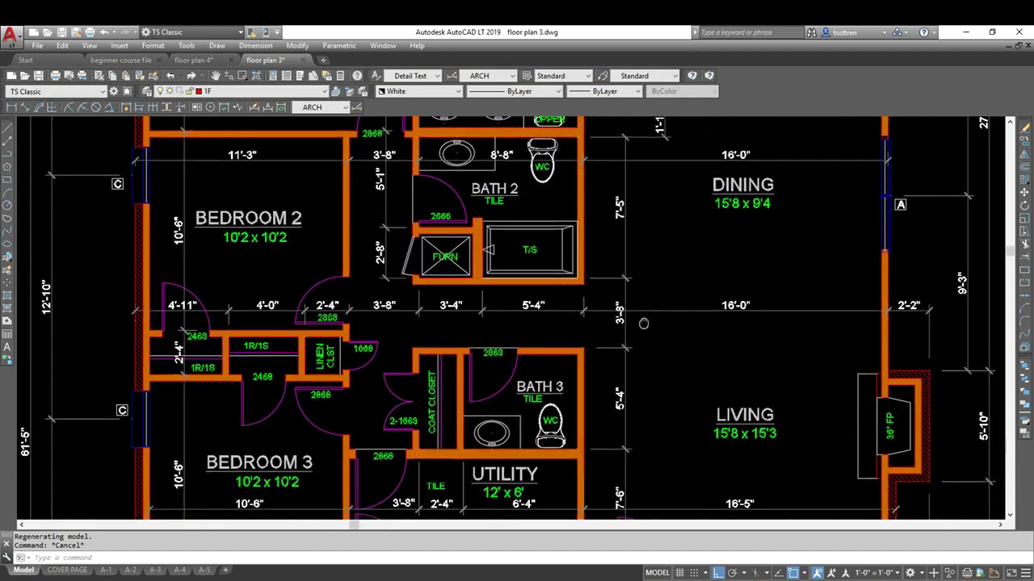
{"action": "middle_click_drag", "start_coordinate": [643, 323], "coordinate": [644, 121]}
{"action": "scroll", "coordinate": [516, 323], "scroll_direction": "down", "scroll_amount": 7}
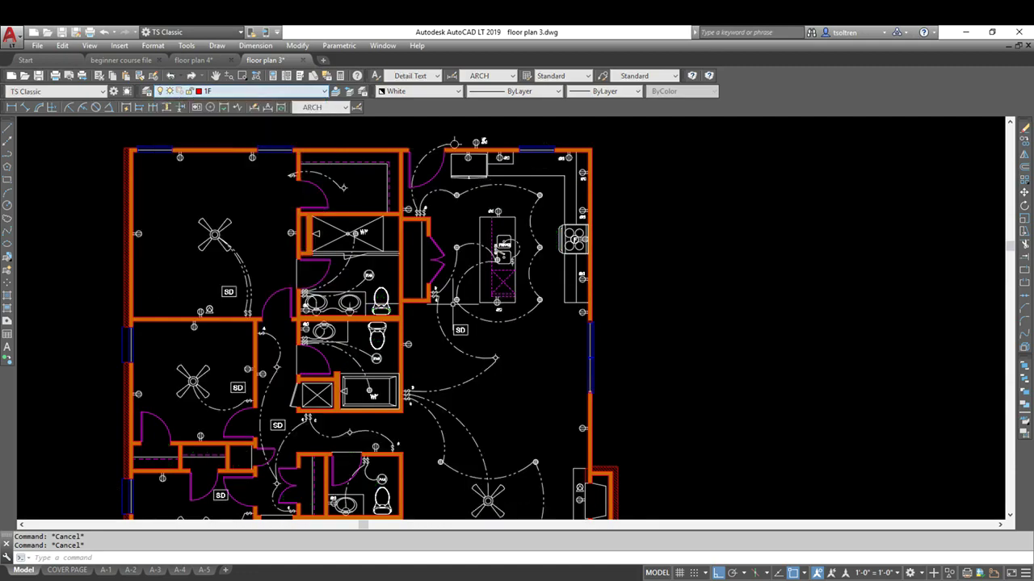
{"action": "scroll", "coordinate": [468, 210], "scroll_direction": "up", "scroll_amount": 2}
{"action": "scroll", "coordinate": [468, 210], "scroll_direction": "up", "scroll_amount": 2}
{"action": "scroll", "coordinate": [468, 210], "scroll_direction": "up", "scroll_amount": 2}
{"action": "middle_click_drag", "start_coordinate": [525, 250], "coordinate": [496, 426]}
{"action": "scroll", "coordinate": [496, 426], "scroll_direction": "up", "scroll_amount": 2}
{"action": "scroll", "coordinate": [496, 426], "scroll_direction": "down", "scroll_amount": 5}
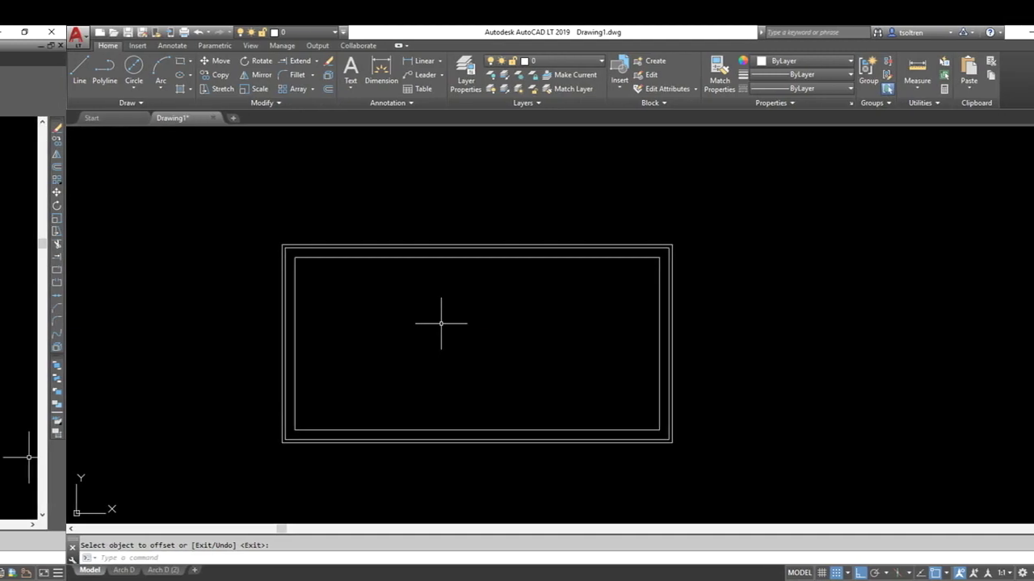
{"action": "type", "text": "OFFSET"}
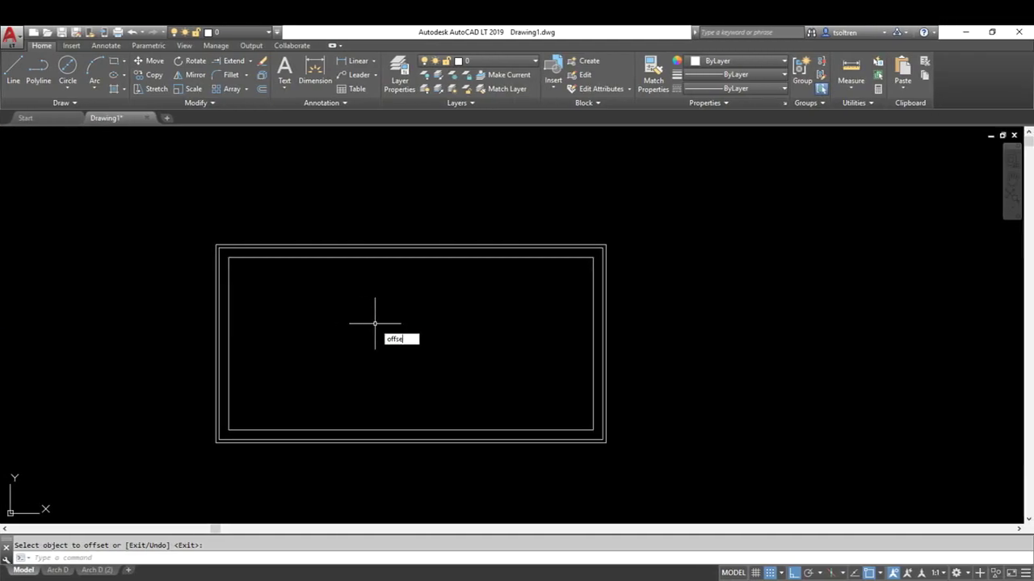
Run OFFSET with the Through option and pick the outer rectangle border.
{"action": "key", "text": "Return"}
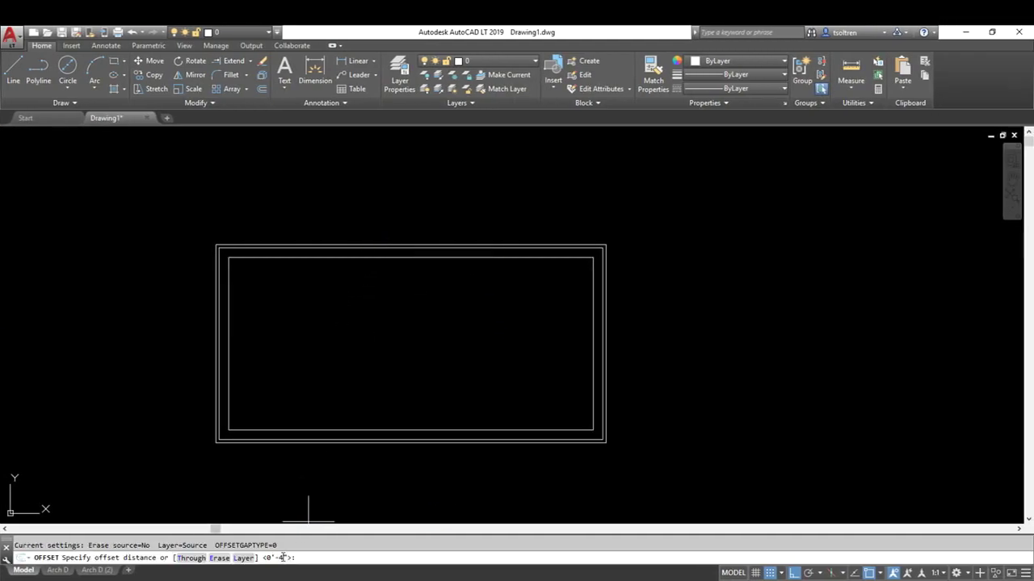
{"action": "type", "text": "t"}
{"action": "key", "text": "Return"}
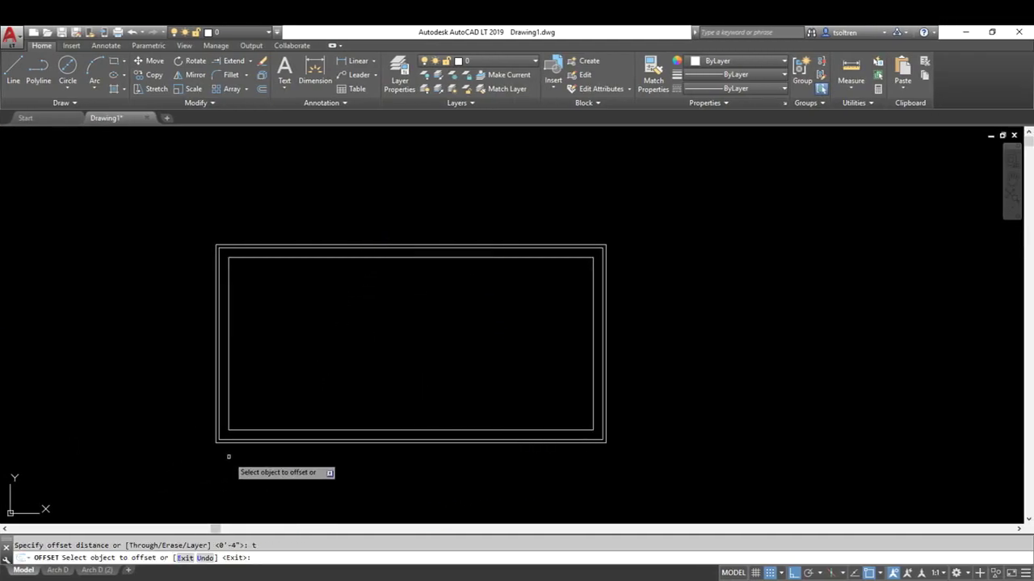
{"action": "left_click", "coordinate": [424, 245]}
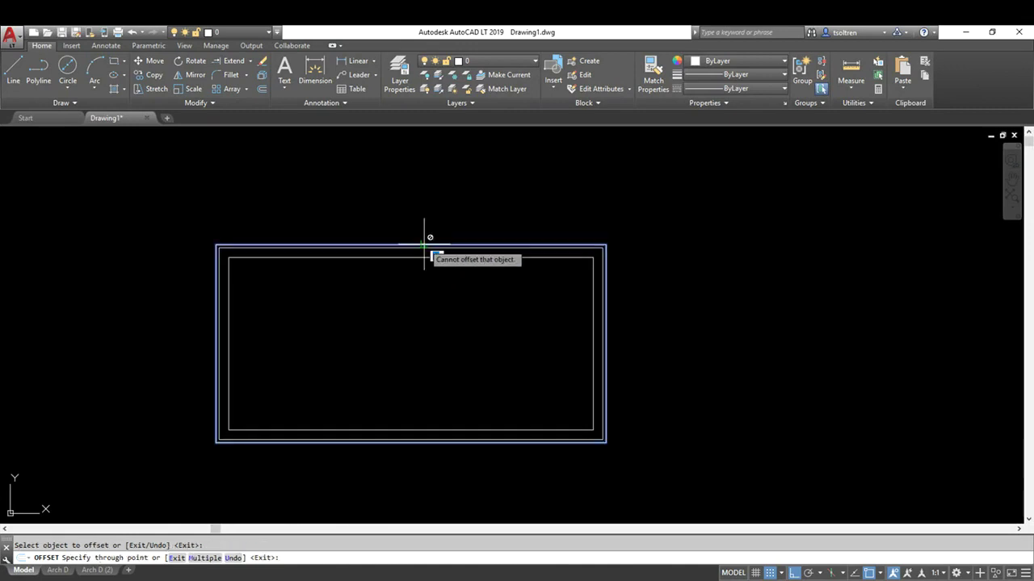